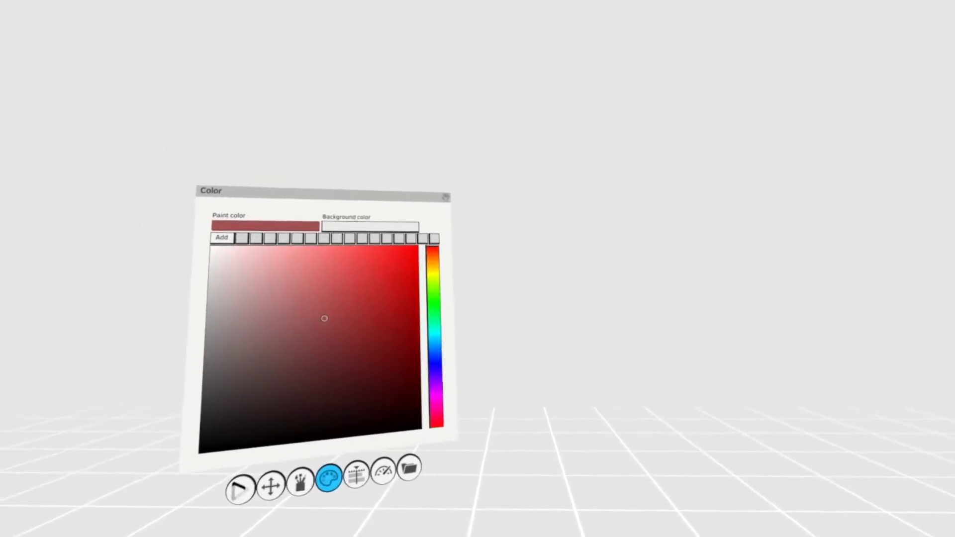
# Step: Paint pink and red test strokes, undo them, and shift the paint hue to medium blue
pyautogui.moveTo(307, 330); pyautogui.dragTo(419, 364)
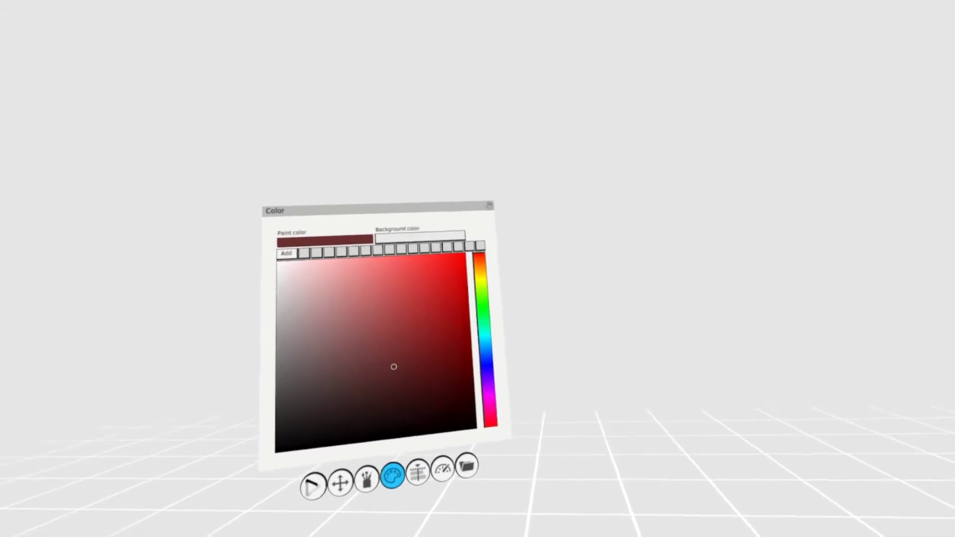
pyautogui.click(299, 271)
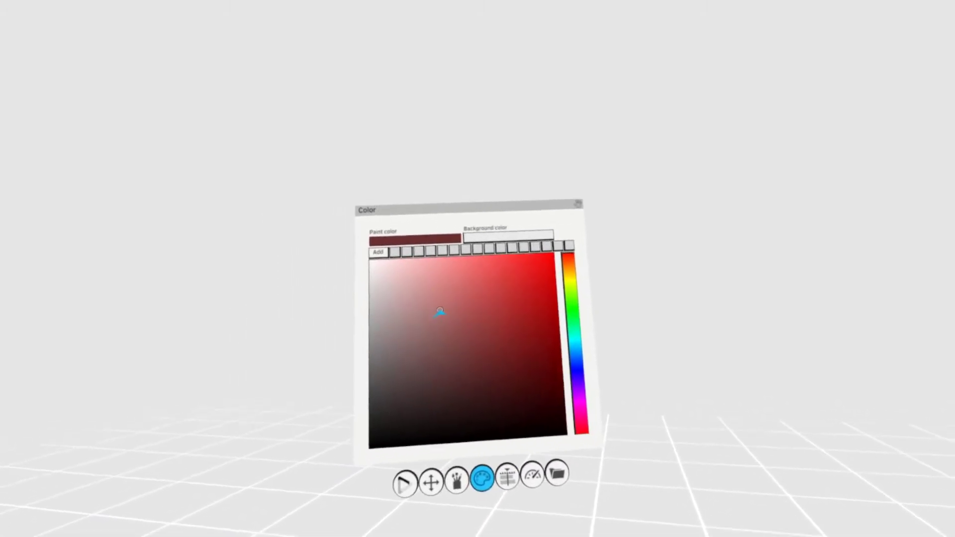
pyautogui.moveTo(438, 448); pyautogui.dragTo(672, 331)
pyautogui.click(385, 265)
pyautogui.moveTo(468, 269); pyautogui.dragTo(657, 214)
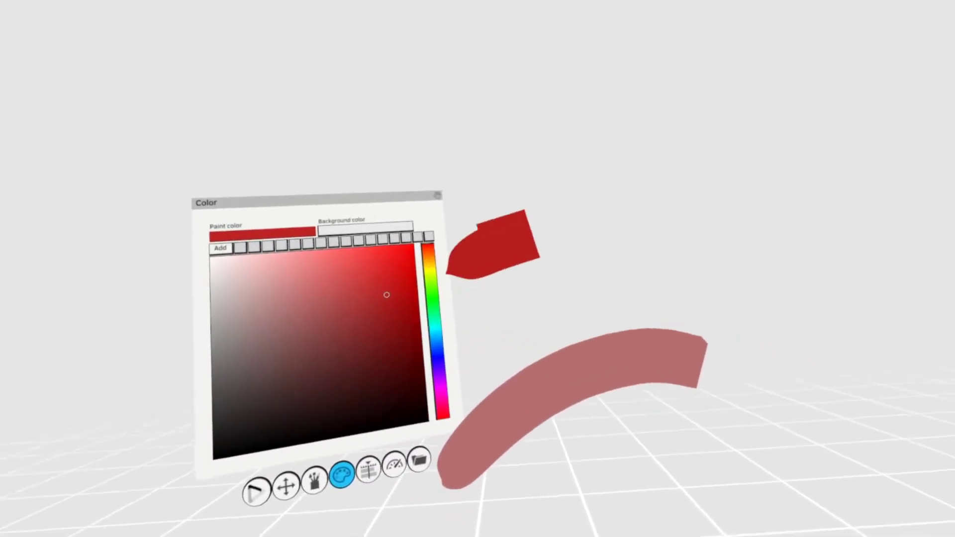
pyautogui.hotkey('ctrl', 'z')
pyautogui.hotkey('ctrl', 'z')
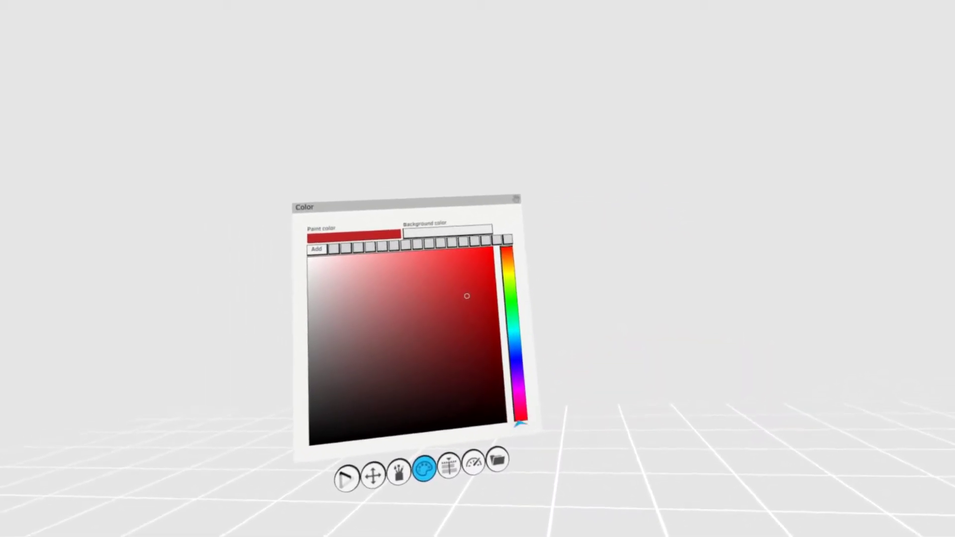
pyautogui.moveTo(531, 267)
pyautogui.mouseDown()
pyautogui.moveTo(536, 305)
pyautogui.moveTo(575, 371)
pyautogui.mouseUp()
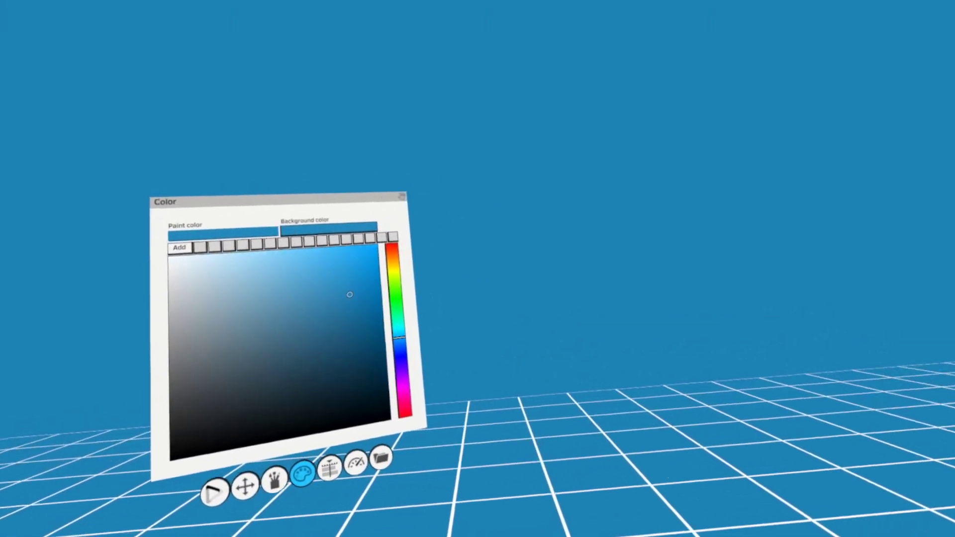
# Step: Pick a light grey paint colour and apply it as the scene background
pyautogui.click(380, 287)
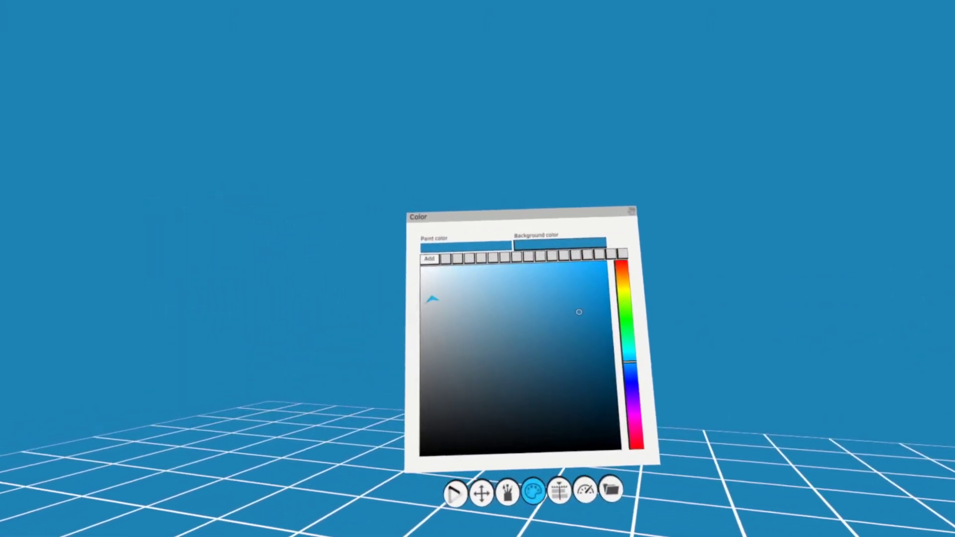
pyautogui.click(516, 262)
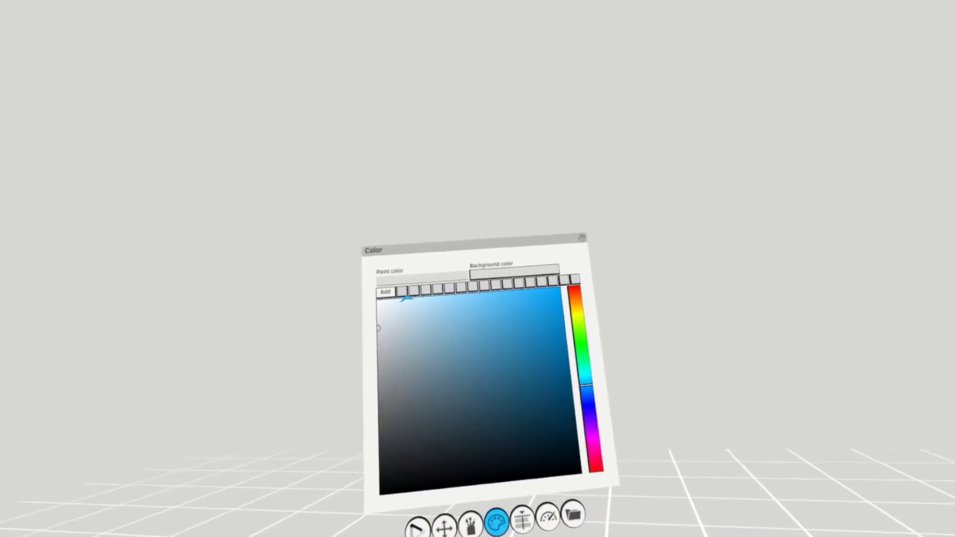
# Step: Save a light blue and a green as palette swatches
pyautogui.click(465, 319)
pyautogui.click(388, 277)
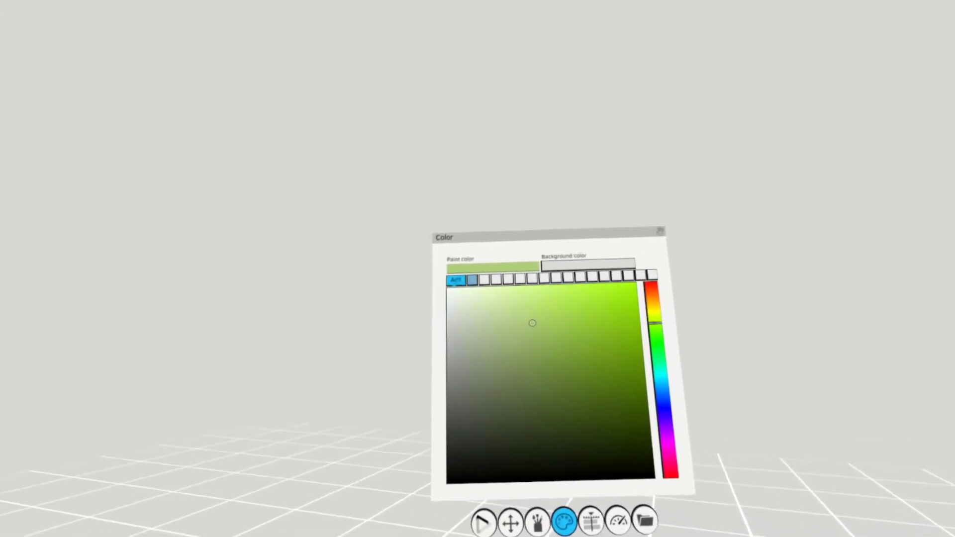
pyautogui.click(400, 281)
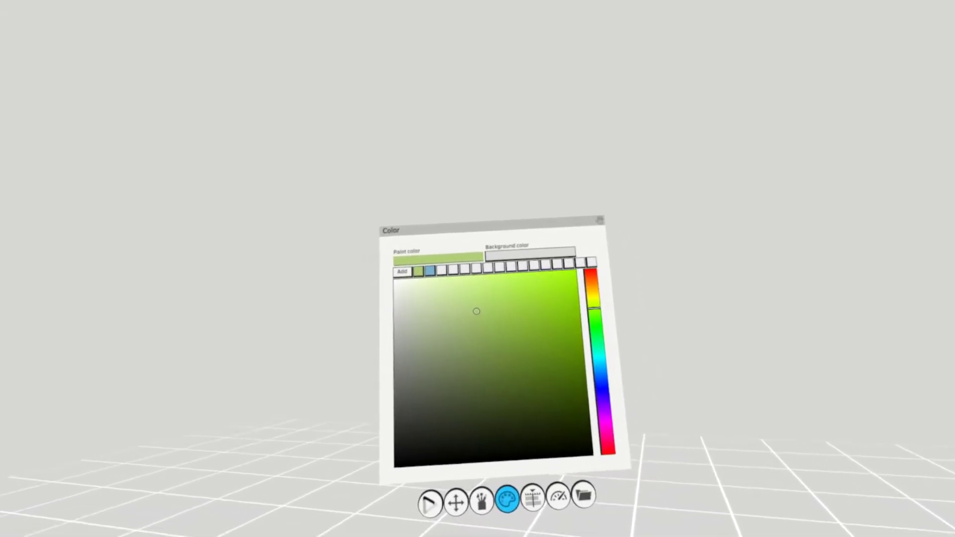
# Step: Refine the paint colour to a bright, saturated yellow-green
pyautogui.moveTo(513, 367); pyautogui.dragTo(647, 343)
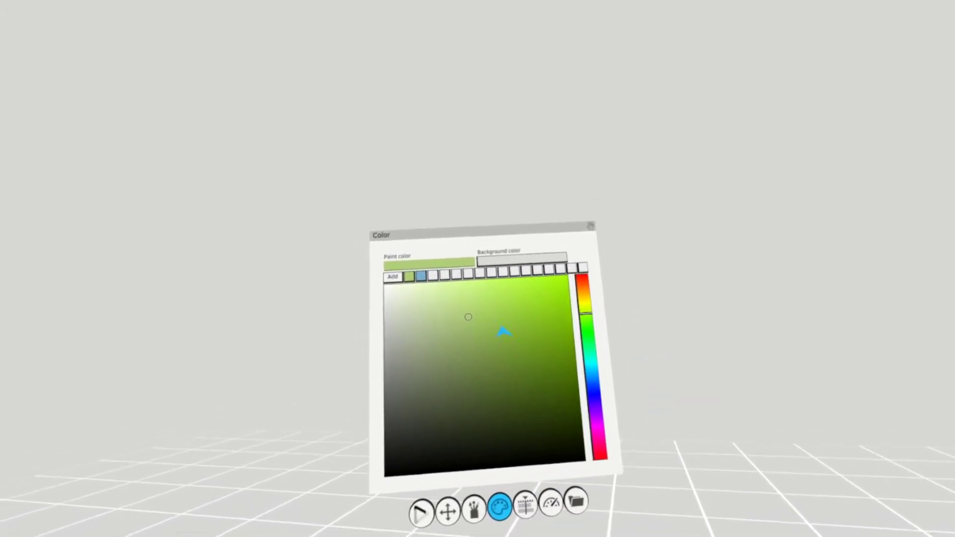
pyautogui.click(518, 320)
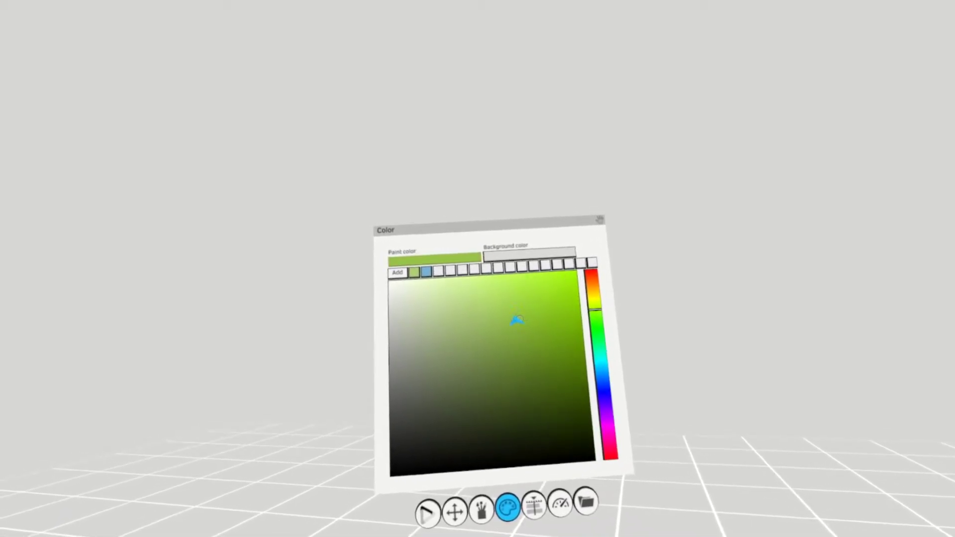
pyautogui.click(453, 311)
pyautogui.click(530, 296)
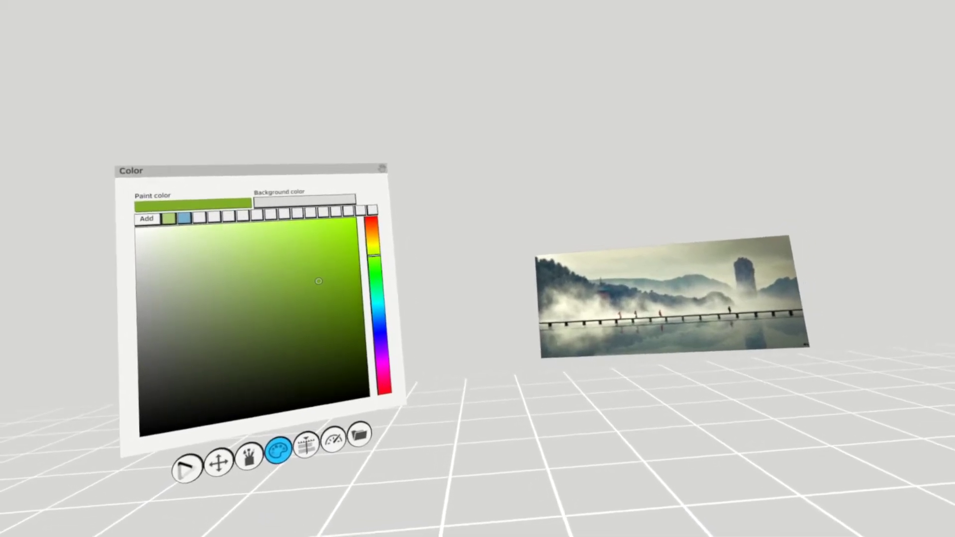
# Step: Try dark teal, pale khaki and teal-grey paint colours
pyautogui.moveTo(576, 390)
pyautogui.mouseDown()
pyautogui.moveTo(590, 297)
pyautogui.moveTo(631, 360)
pyautogui.moveTo(697, 336)
pyautogui.moveTo(754, 383)
pyautogui.moveTo(693, 378)
pyautogui.moveTo(650, 401)
pyautogui.moveTo(601, 341)
pyautogui.moveTo(612, 297)
pyautogui.moveTo(701, 262)
pyautogui.moveTo(576, 288)
pyautogui.moveTo(635, 299)
pyautogui.moveTo(627, 326)
pyautogui.moveTo(640, 315)
pyautogui.moveTo(633, 380)
pyautogui.moveTo(599, 309)
pyautogui.moveTo(624, 335)
pyautogui.mouseUp()
pyautogui.click(149, 385)
pyautogui.moveTo(347, 257)
pyautogui.mouseDown()
pyautogui.moveTo(350, 311)
pyautogui.moveTo(333, 257)
pyautogui.moveTo(284, 323)
pyautogui.mouseUp()
pyautogui.click(59, 271)
pyautogui.click(29, 371)
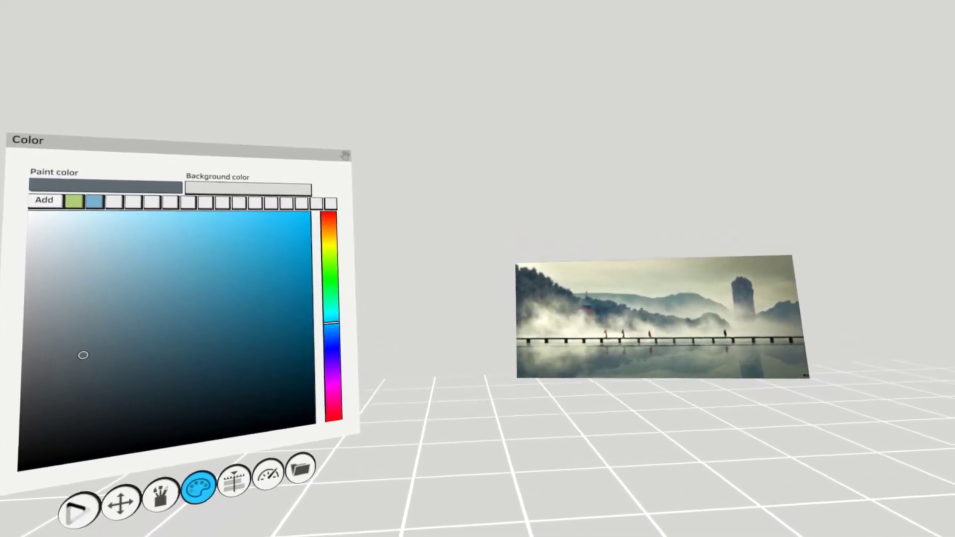
# Step: Try rose and red, then eyedrop a muted grey-yellow from the reference image
pyautogui.click(590, 278)
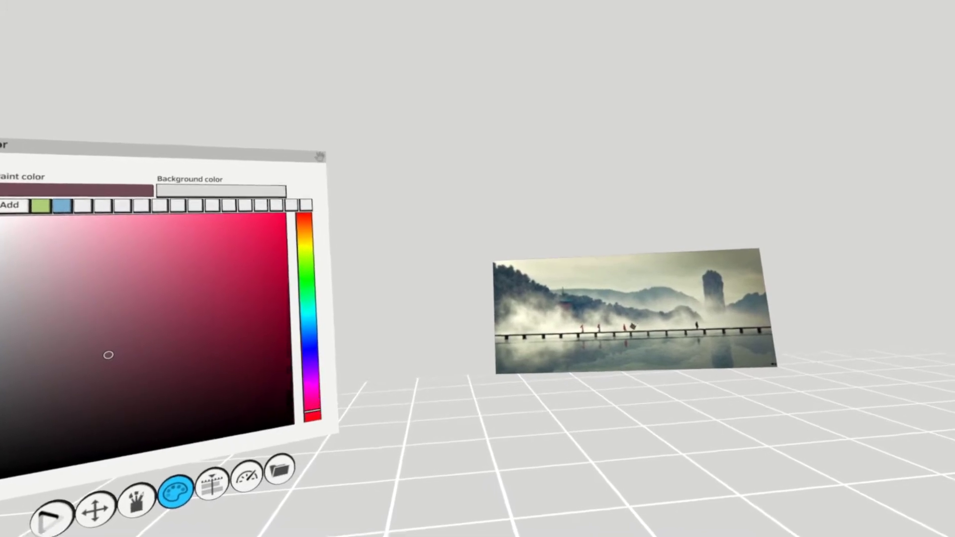
pyautogui.click(622, 313)
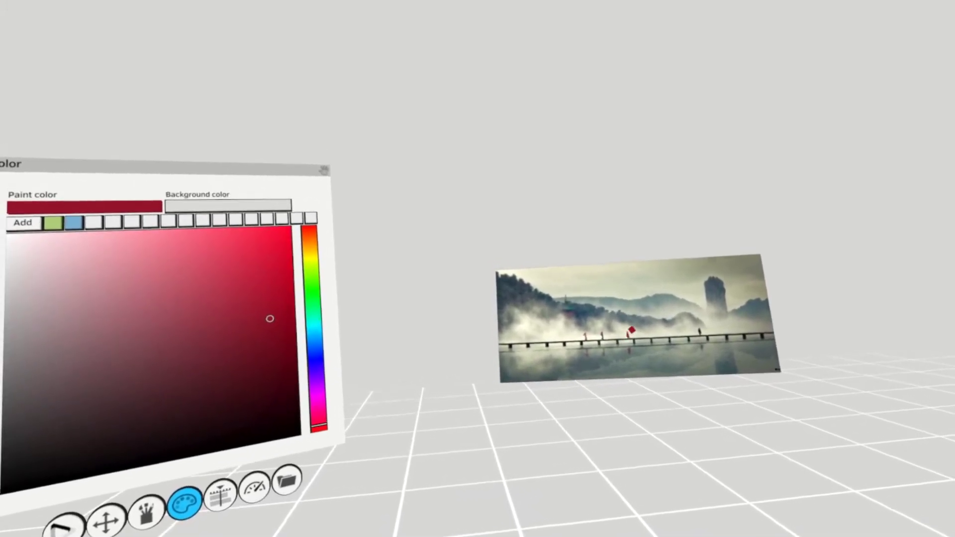
pyautogui.moveTo(632, 366)
pyautogui.mouseDown()
pyautogui.moveTo(647, 348)
pyautogui.moveTo(554, 374)
pyautogui.mouseUp()
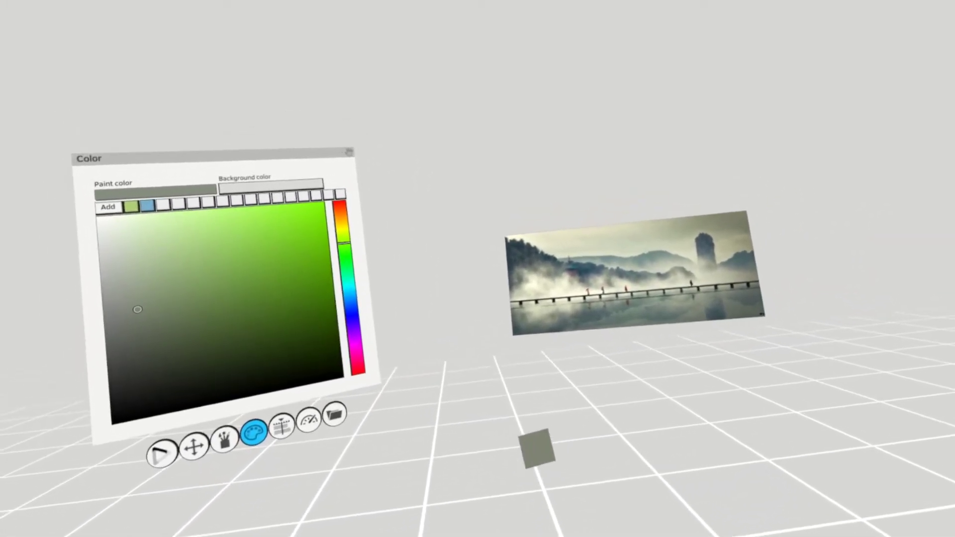
# Step: Paint several grey and light yellow-green strokes around the reference photo
pyautogui.moveTo(368, 527); pyautogui.dragTo(632, 383)
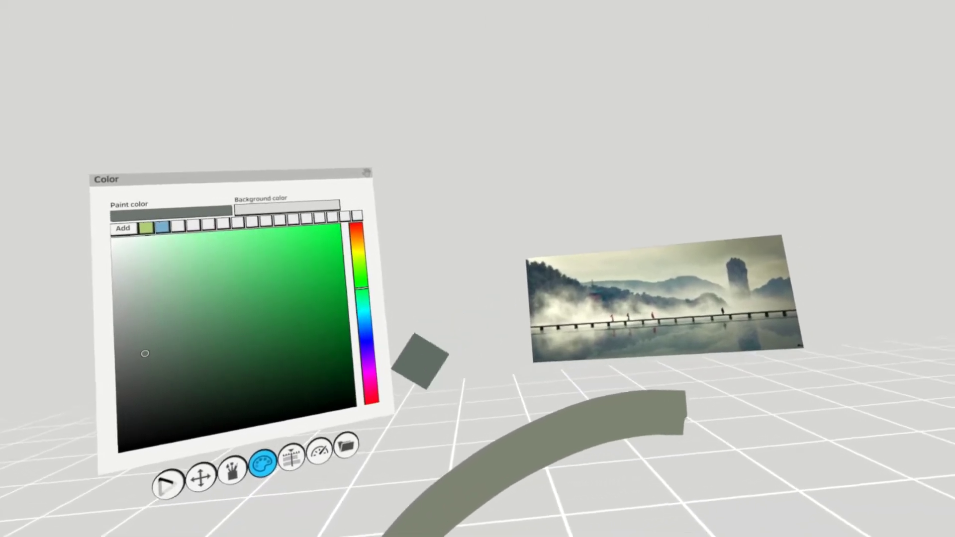
pyautogui.moveTo(419, 361); pyautogui.dragTo(599, 239)
pyautogui.click(361, 278)
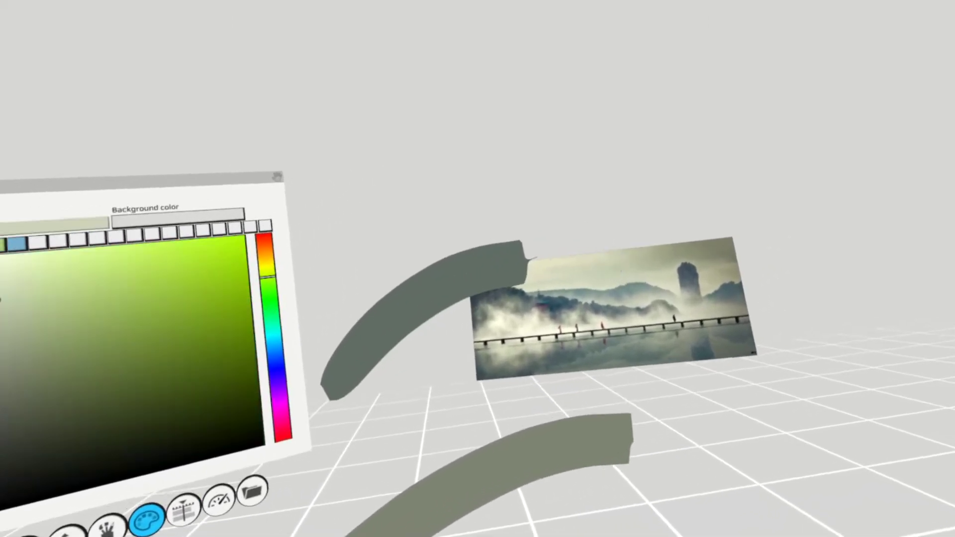
pyautogui.click(129, 259)
pyautogui.moveTo(617, 428); pyautogui.dragTo(412, 535)
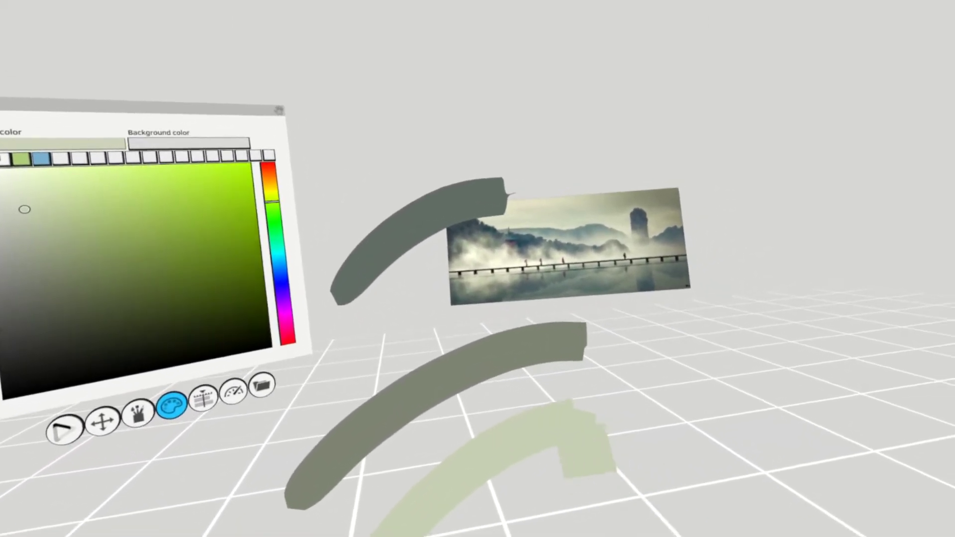
# Step: Try darker and paler grey-greens, add a short stroke below the photo, then undo
pyautogui.click(119, 283)
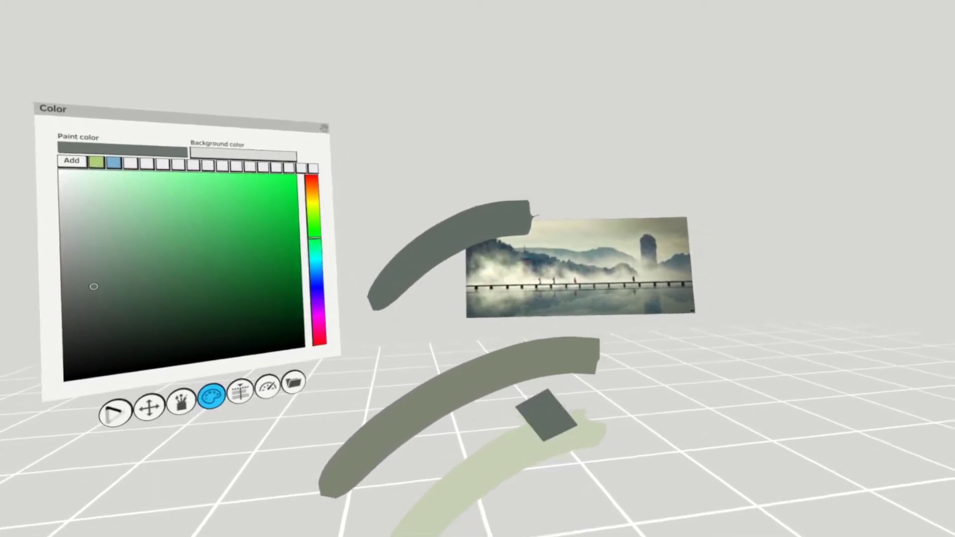
pyautogui.click(91, 215)
pyautogui.click(124, 278)
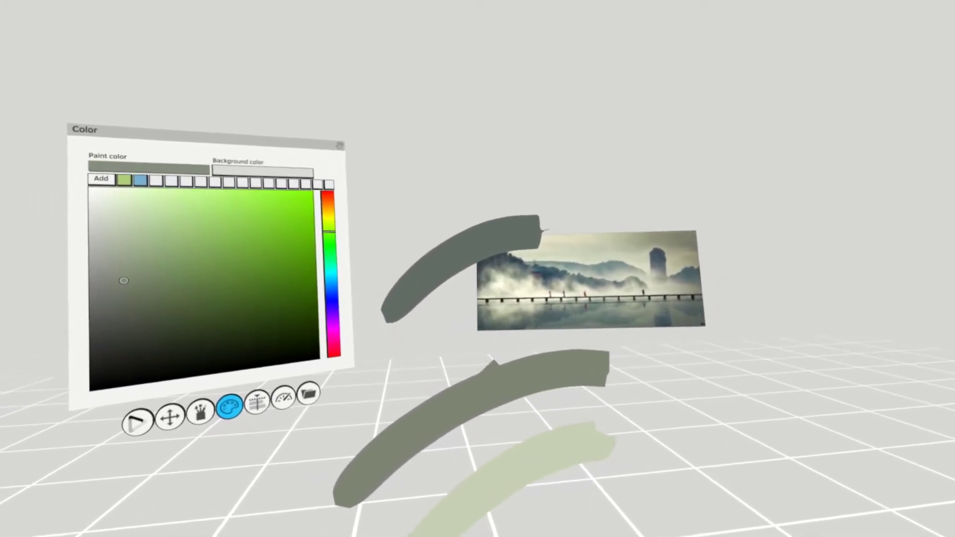
pyautogui.moveTo(640, 353); pyautogui.dragTo(637, 386)
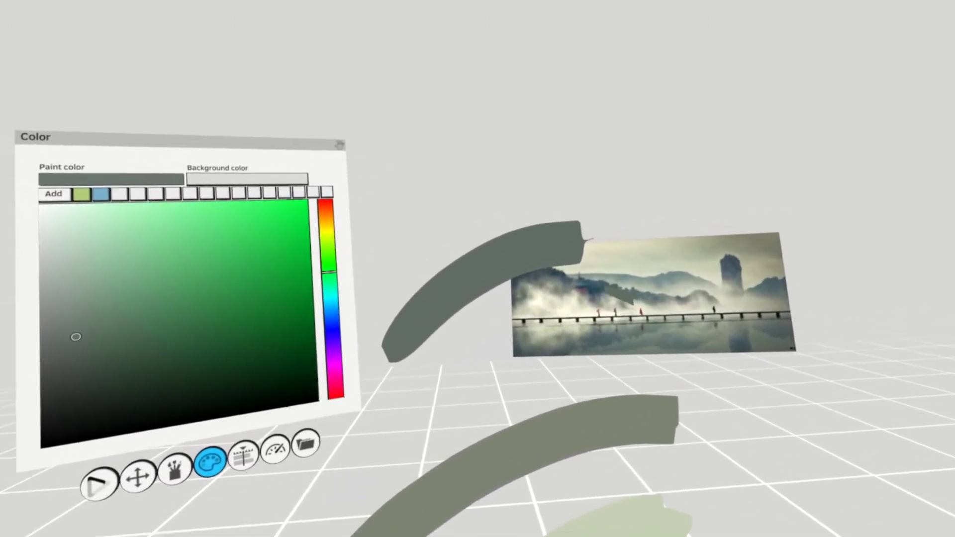
pyautogui.click(297, 256)
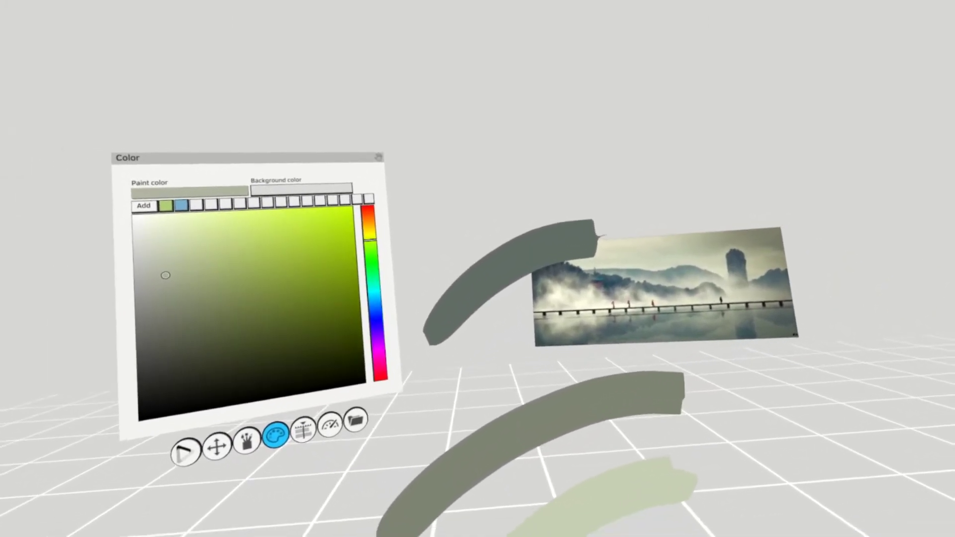
pyautogui.hotkey('ctrl', 'z')
pyautogui.hotkey('ctrl', 'z')
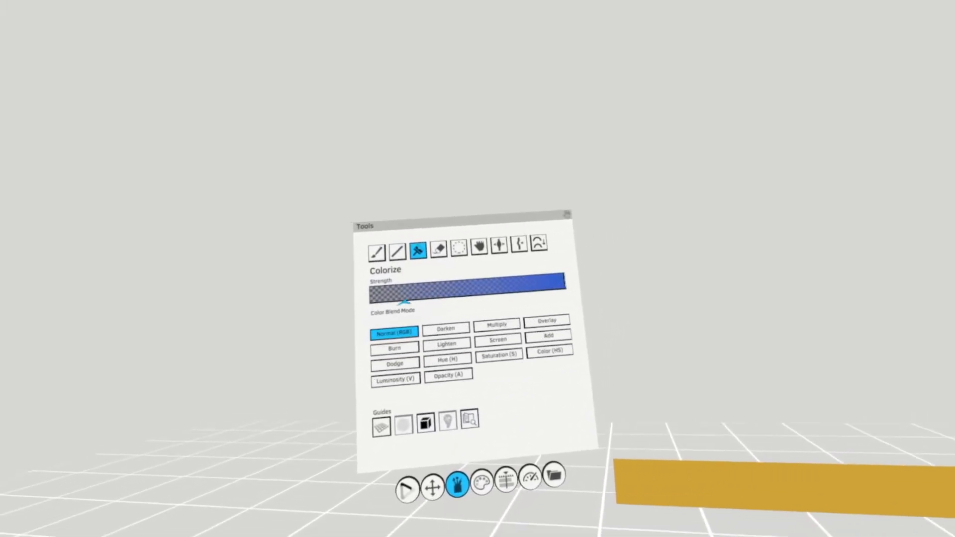
# Step: Raise Colorize strength nearly to full and set the blend mode to Opacity (A)
pyautogui.moveTo(404, 301); pyautogui.dragTo(594, 281)
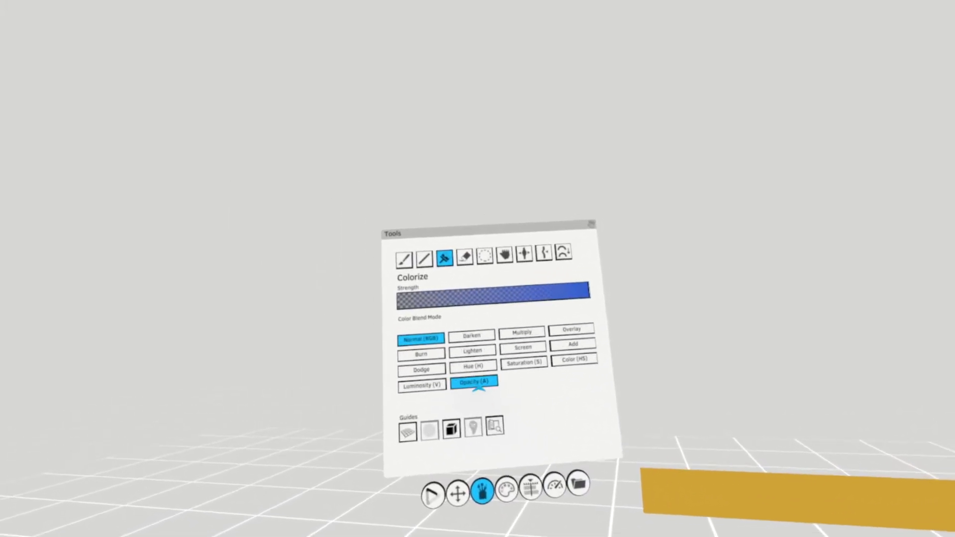
pyautogui.click(494, 373)
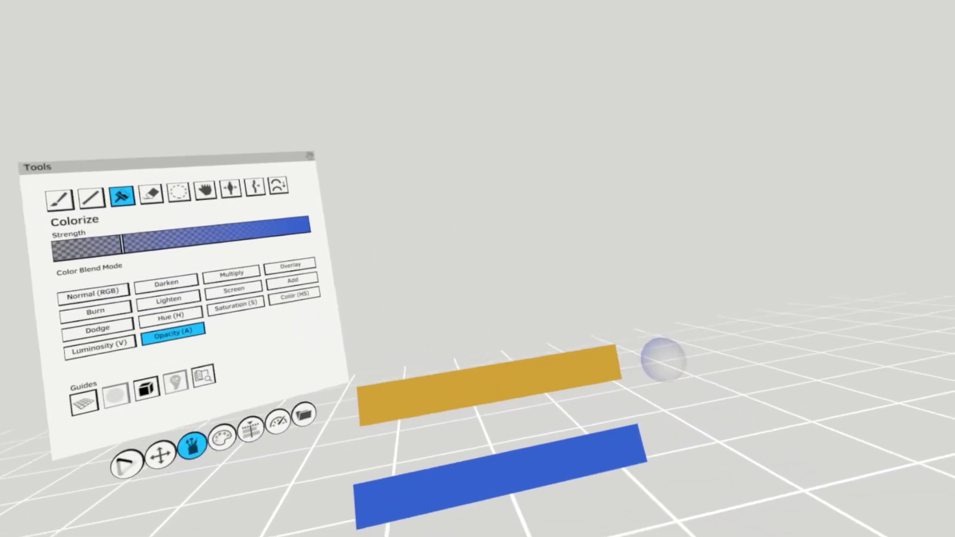
# Step: Fade the right ends of the yellow and blue strokes, then fill the gaps back in
pyautogui.moveTo(622, 363); pyautogui.dragTo(537, 368)
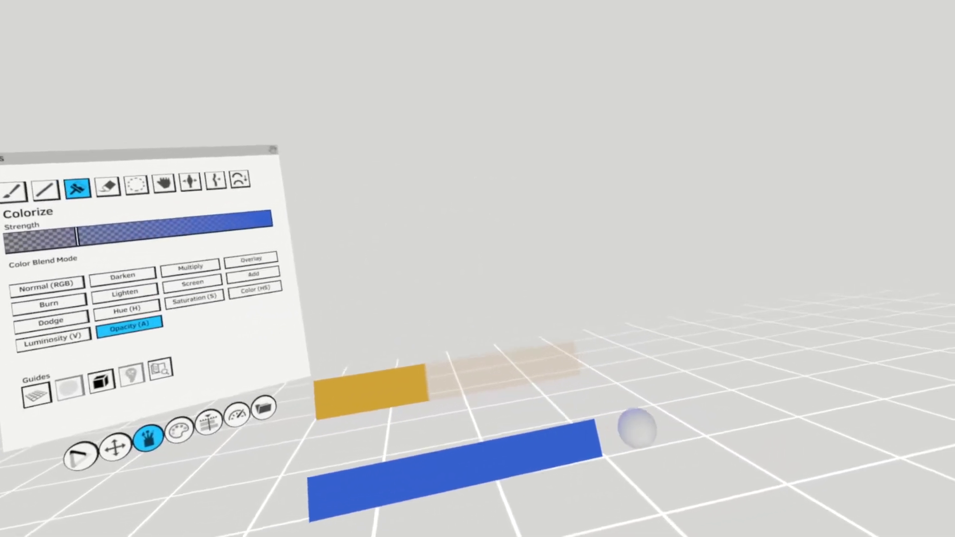
pyautogui.moveTo(635, 427); pyautogui.dragTo(505, 445)
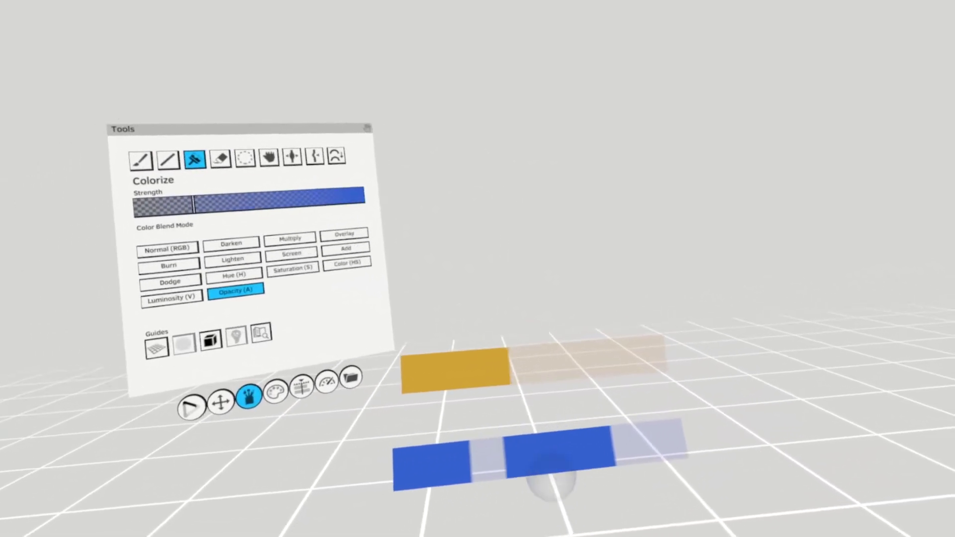
pyautogui.moveTo(465, 384); pyautogui.dragTo(487, 418)
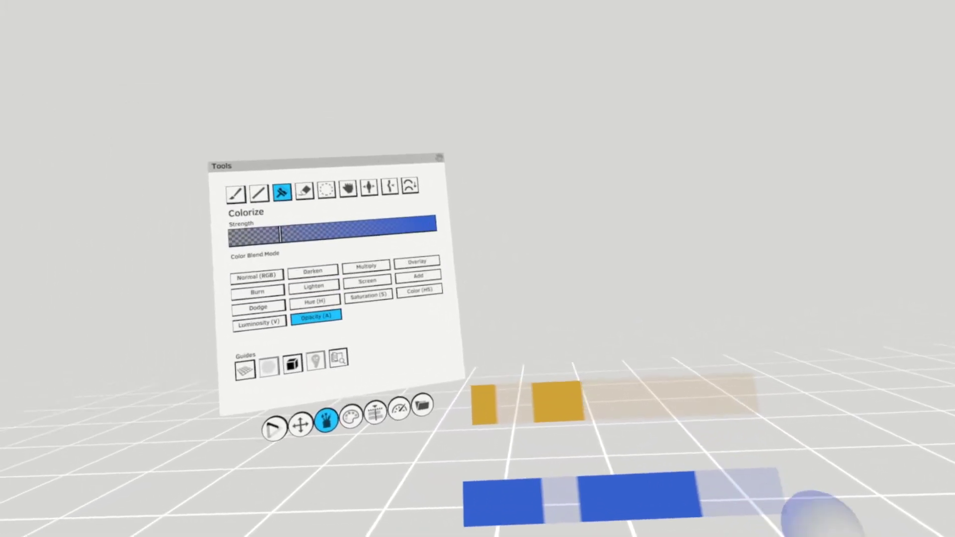
pyautogui.moveTo(703, 523); pyautogui.dragTo(672, 523)
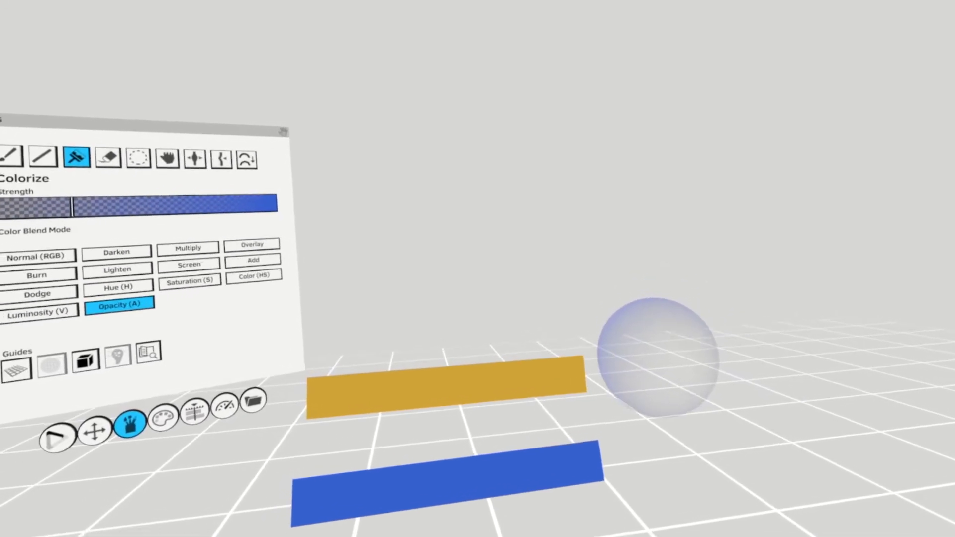
# Step: Make the yellow stroke's right end translucent and fade two bands into the blue stroke
pyautogui.moveTo(614, 363); pyautogui.dragTo(572, 358)
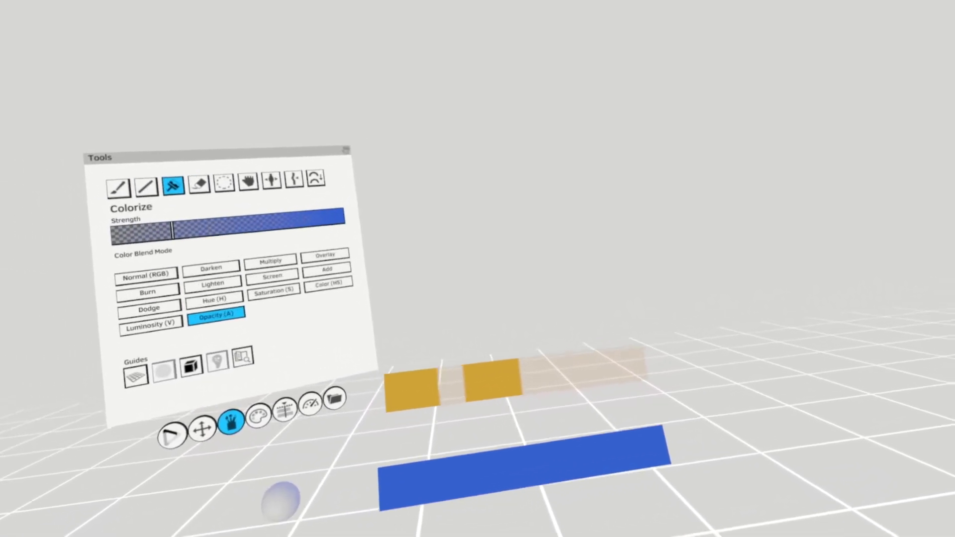
pyautogui.moveTo(363, 453); pyautogui.dragTo(404, 454)
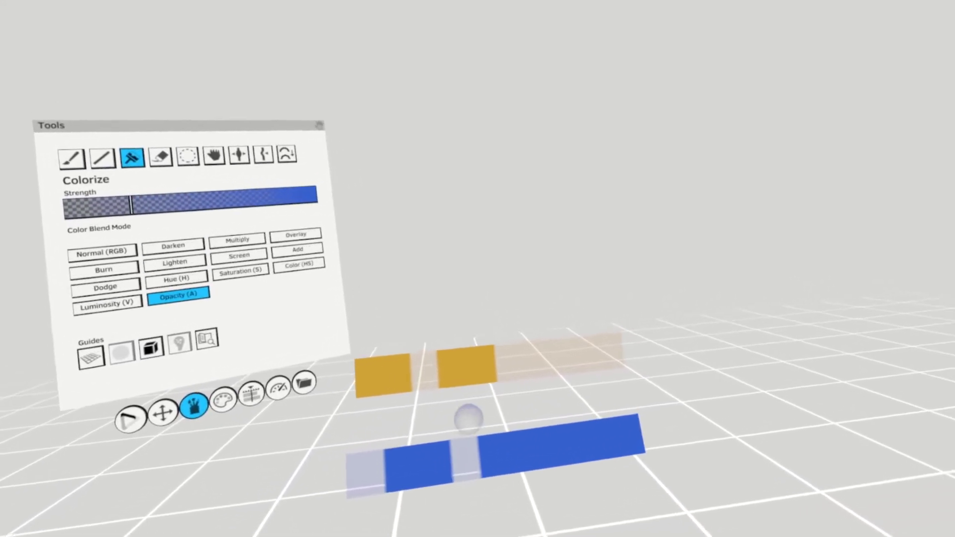
pyautogui.moveTo(540, 441); pyautogui.dragTo(555, 435)
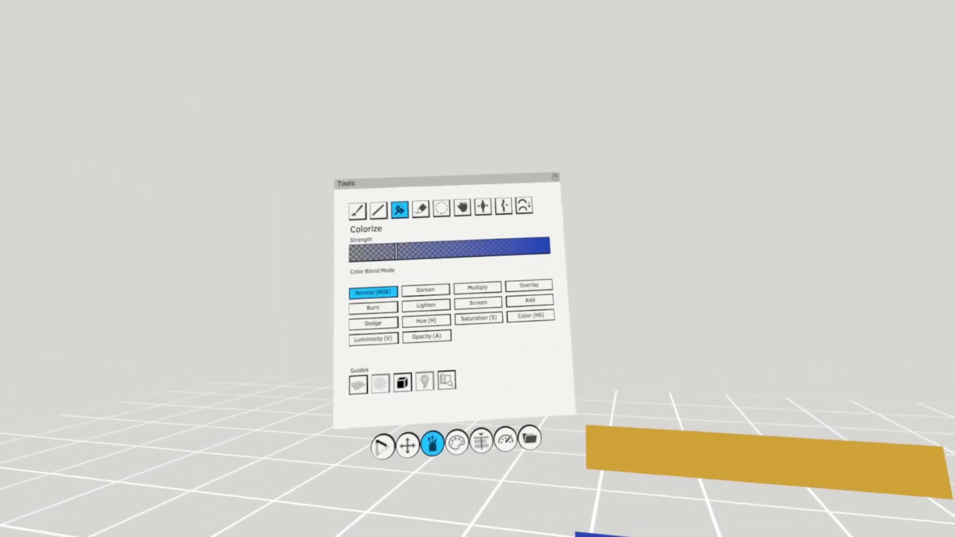
# Step: Try Multiply colorize blending, then settle on Dodge
pyautogui.click(453, 299)
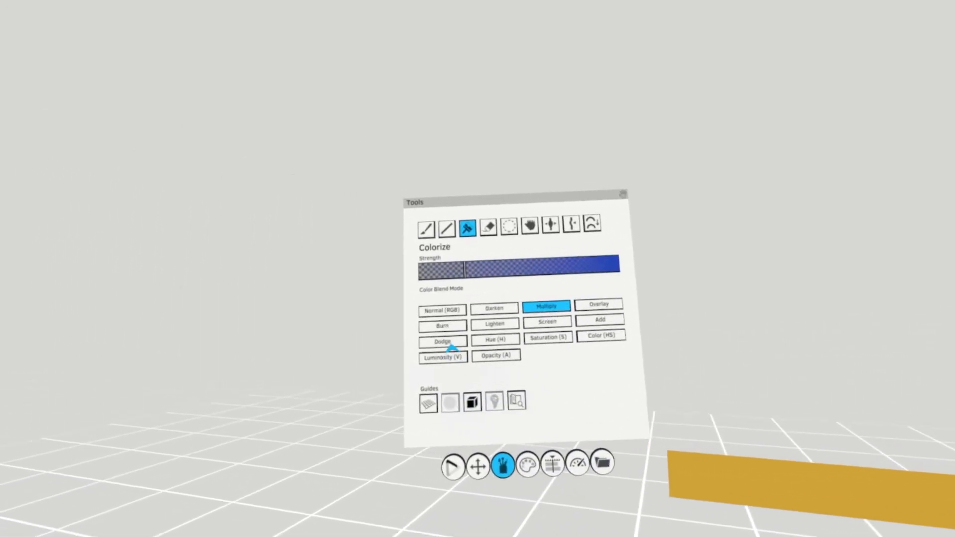
pyautogui.click(438, 344)
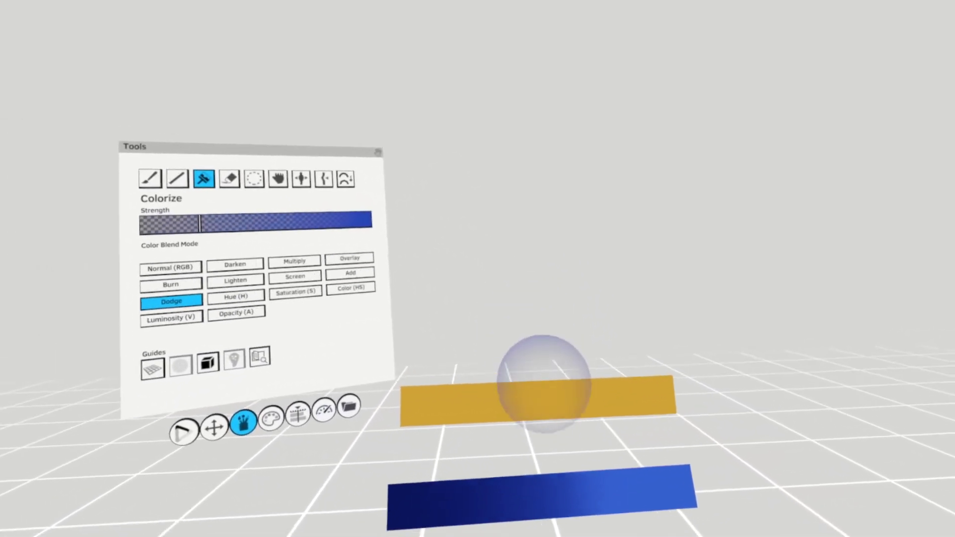
# Step: Sample gold from the yellow stroke and dodge-brighten part of the blue stroke
pyautogui.click(539, 381)
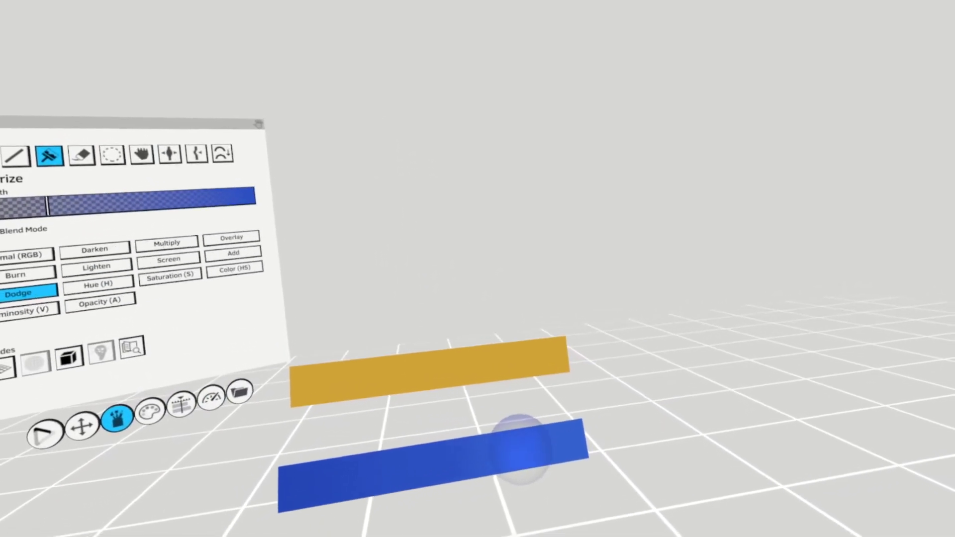
pyautogui.moveTo(524, 457); pyautogui.dragTo(506, 457)
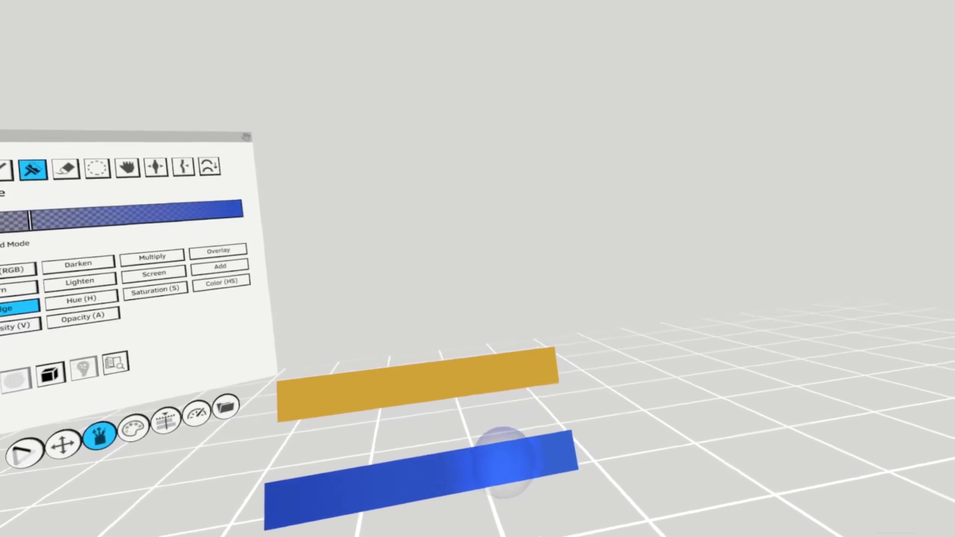